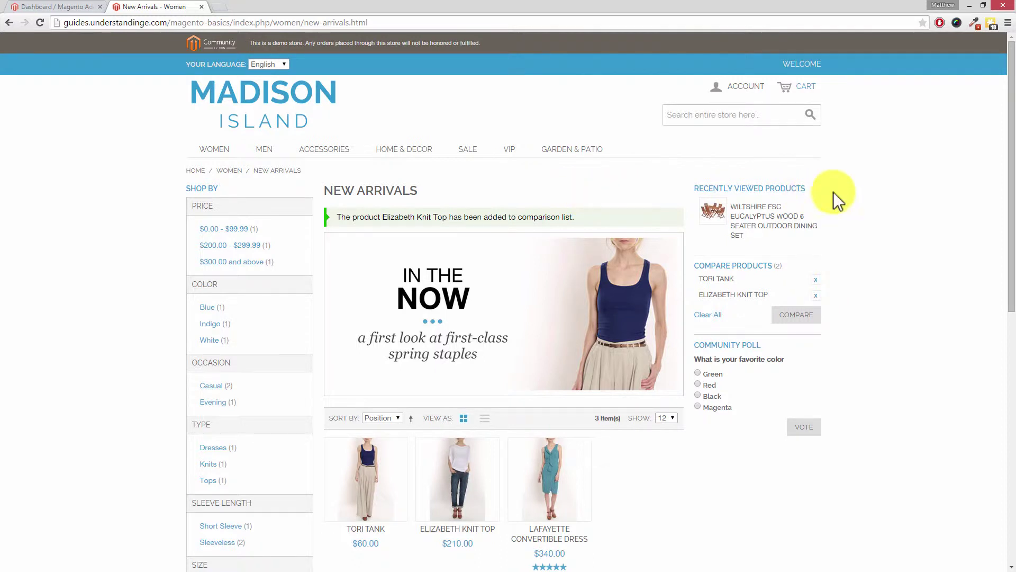
Add the Lafayette Convertible Dress to the comparison list as its third product
left_click_drag(1012, 145, 1011, 210)
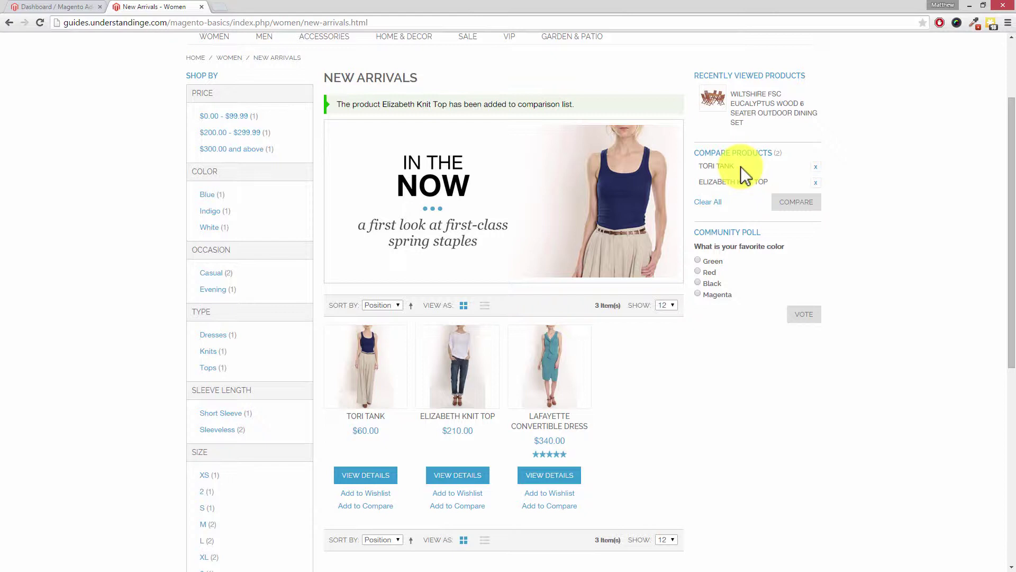
left_click(553, 508)
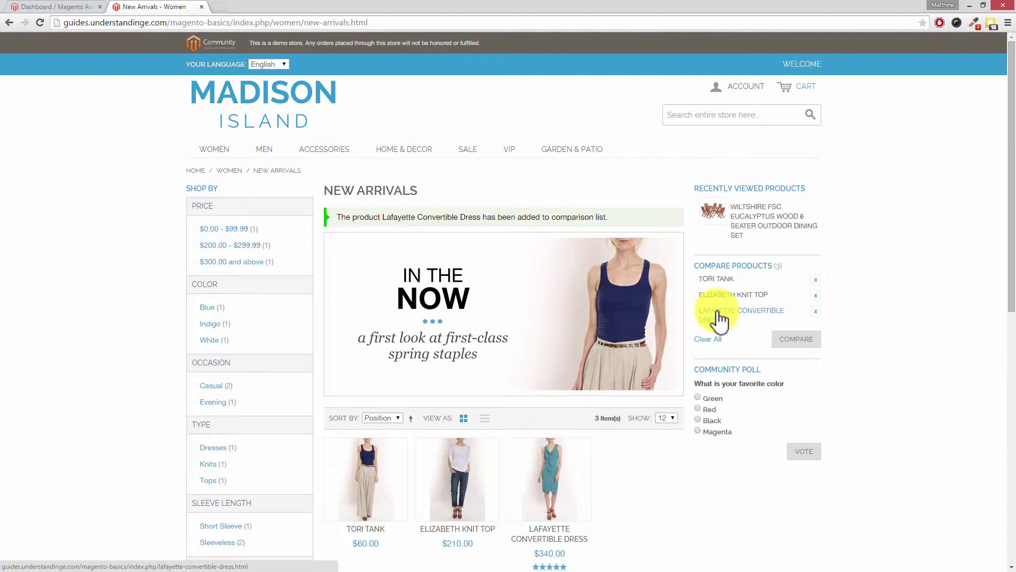
Open the three-product comparison, enlarge it to show the Description rows, then move it aside
left_click(797, 343)
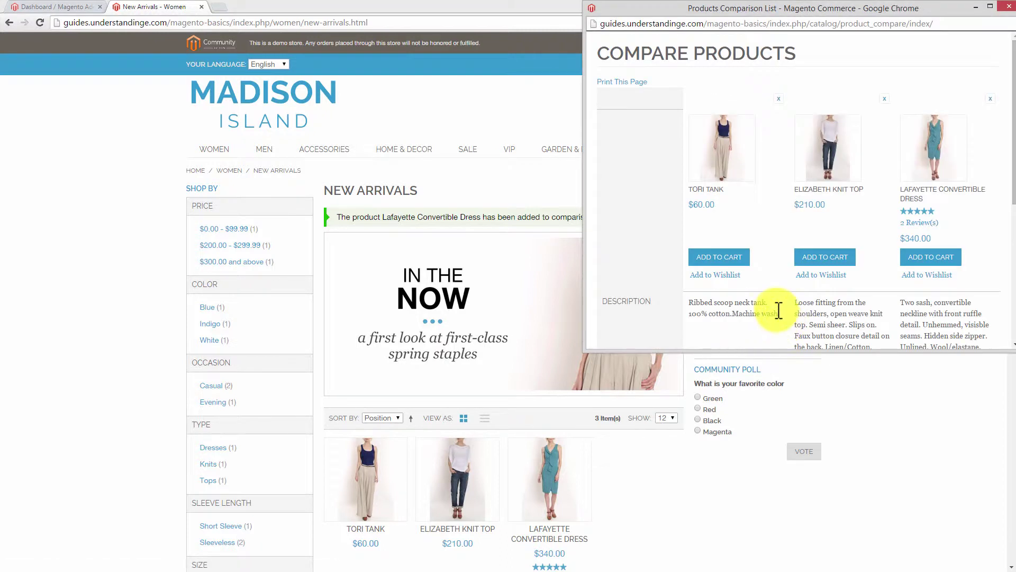
left_click_drag(766, 351, 773, 533)
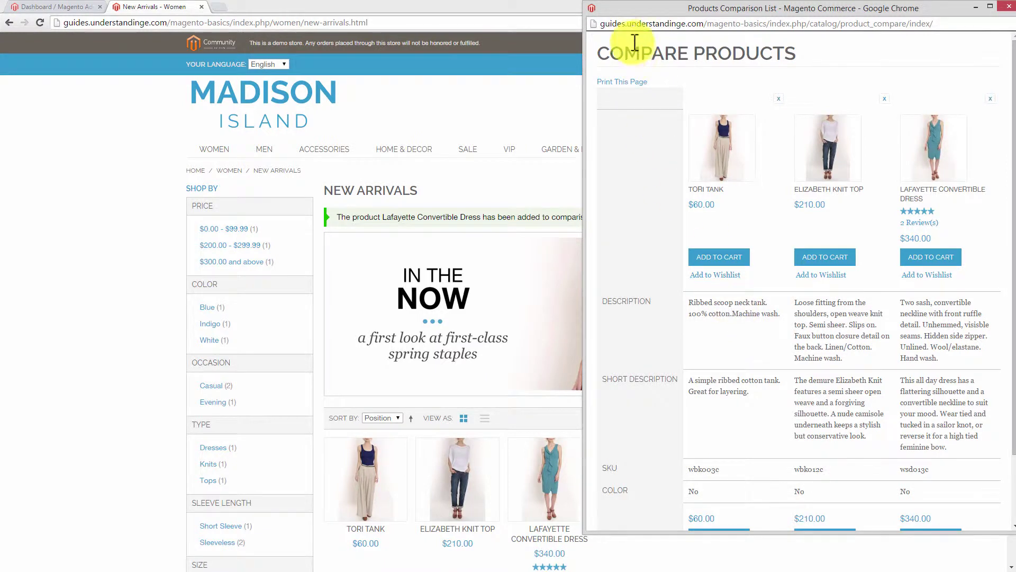
left_click_drag(630, 15, 1015, 56)
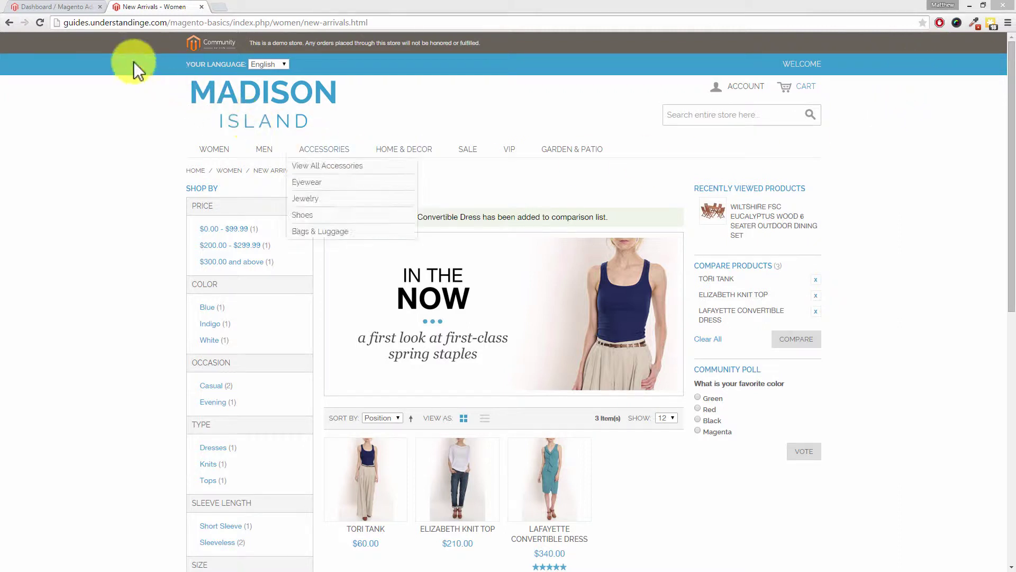
In the admin panel, go to Catalog > Attributes > Manage Attributes
left_click(74, 8)
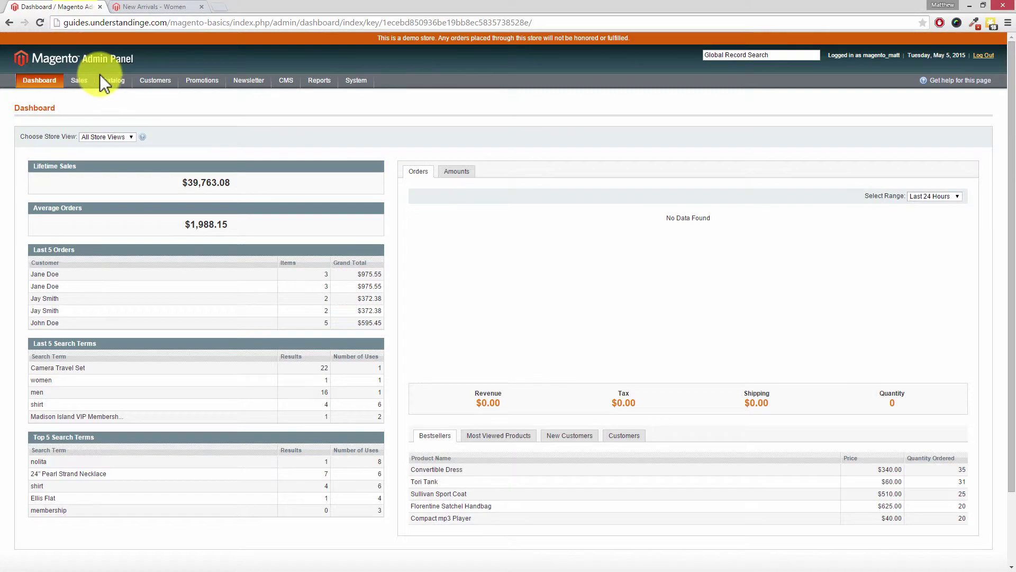
mouse_move(105, 80)
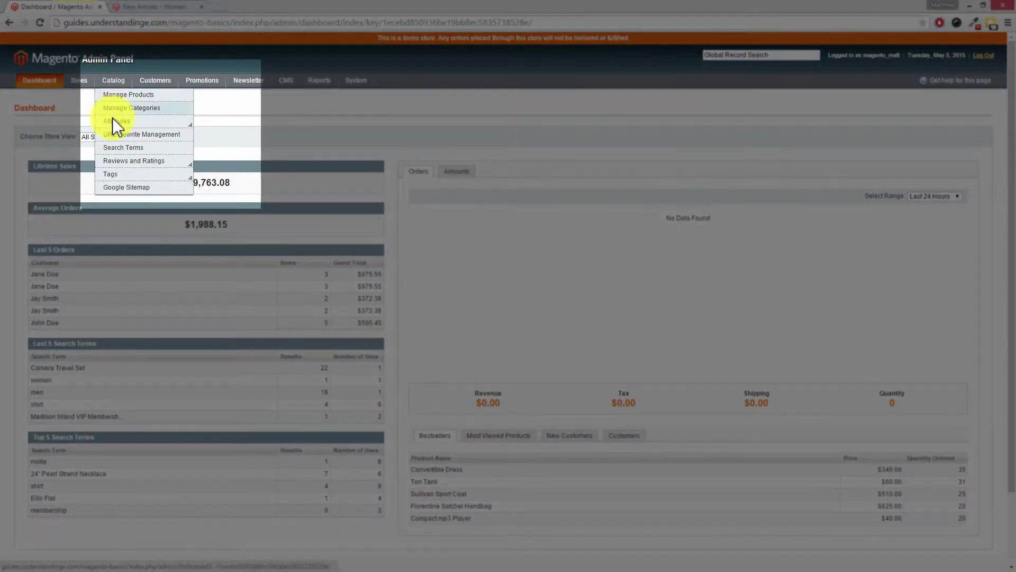
mouse_move(114, 120)
left_click(183, 130)
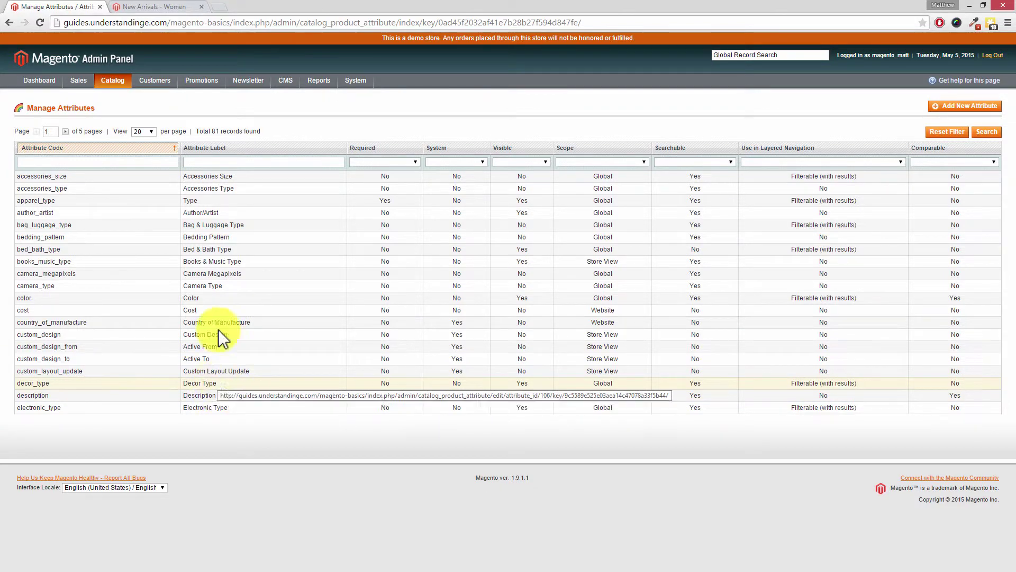
Filter the attribute grid by the label 'desc'
left_click(215, 160)
type("desc")
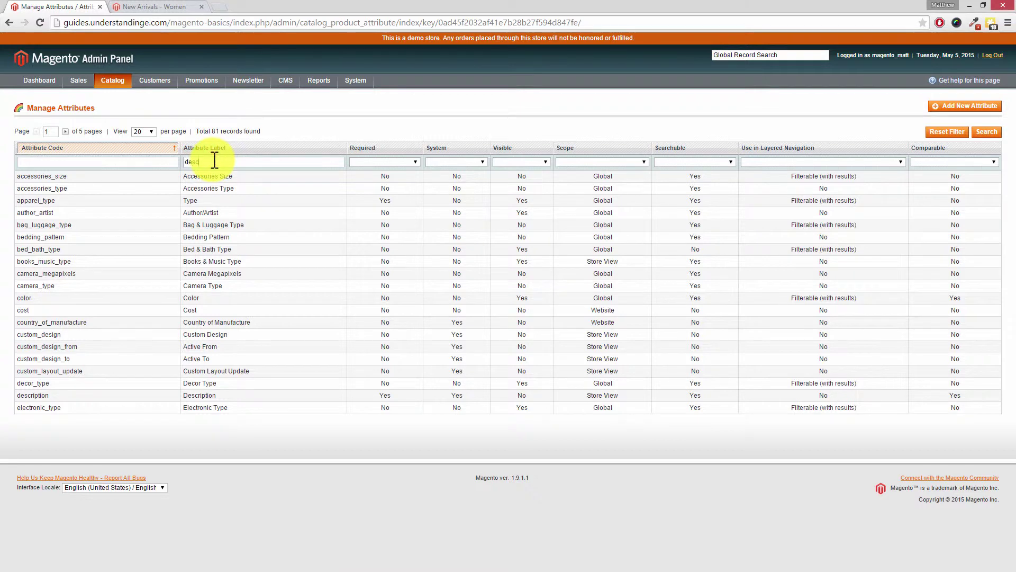
key("Return")
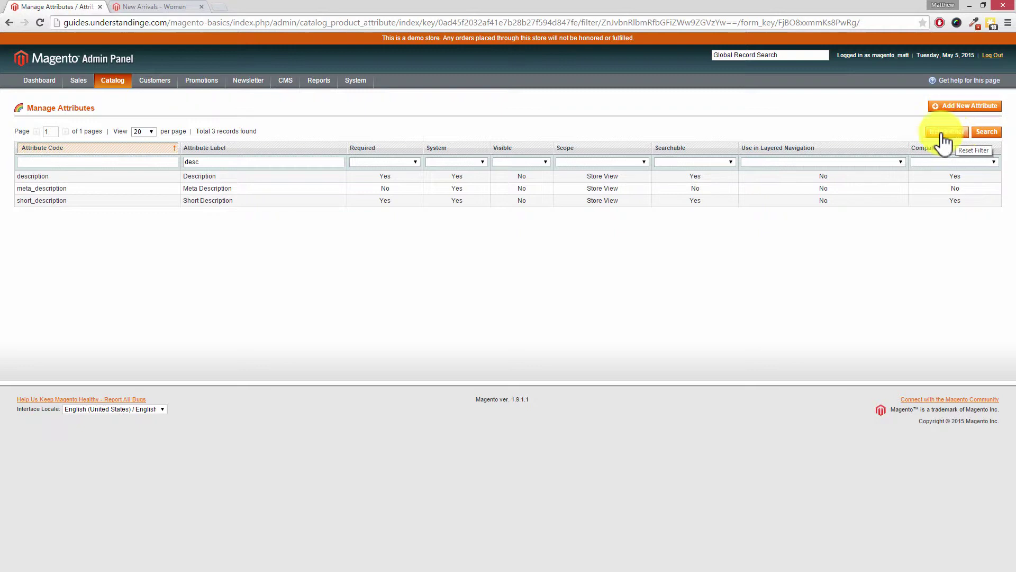
Set the Description attribute's Comparable on Front-end to No and save it
left_click(212, 183)
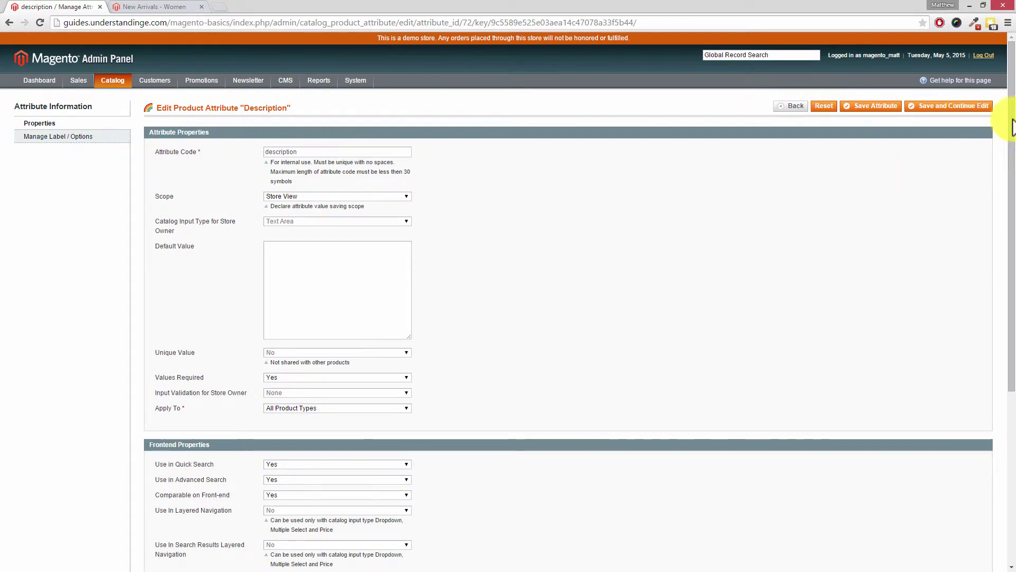
left_click_drag(1011, 121, 1013, 293)
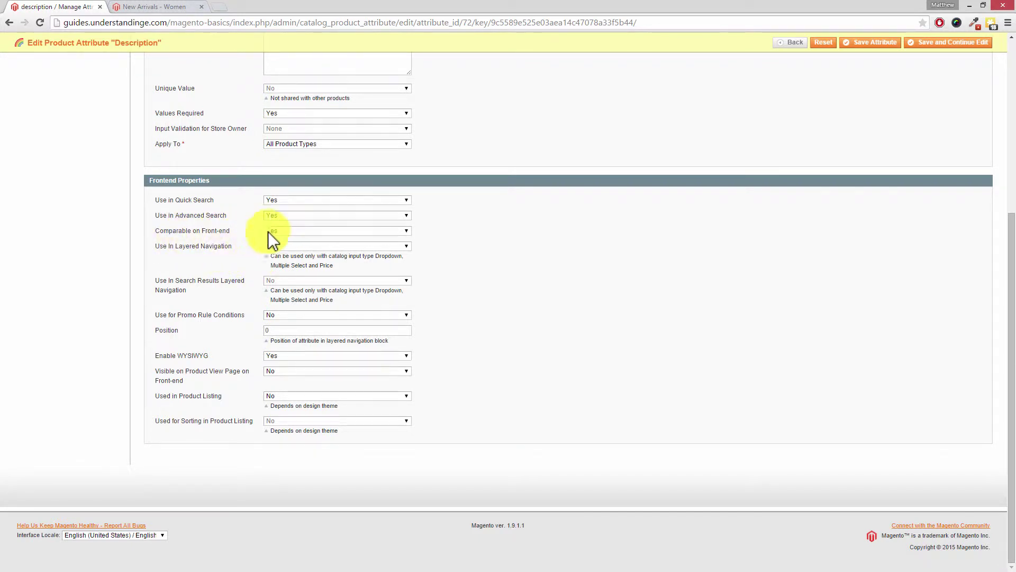
left_click(284, 230)
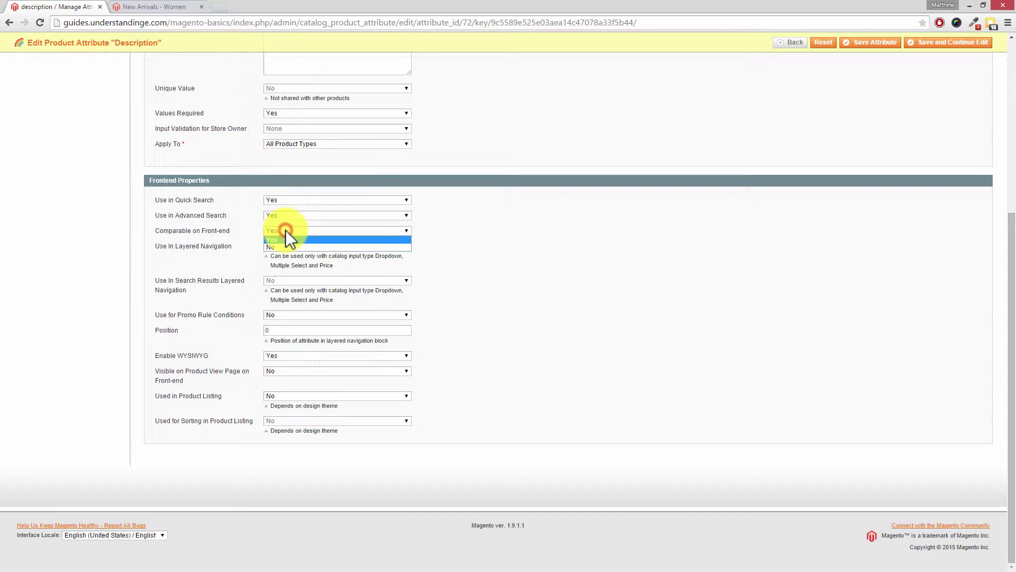
left_click(279, 245)
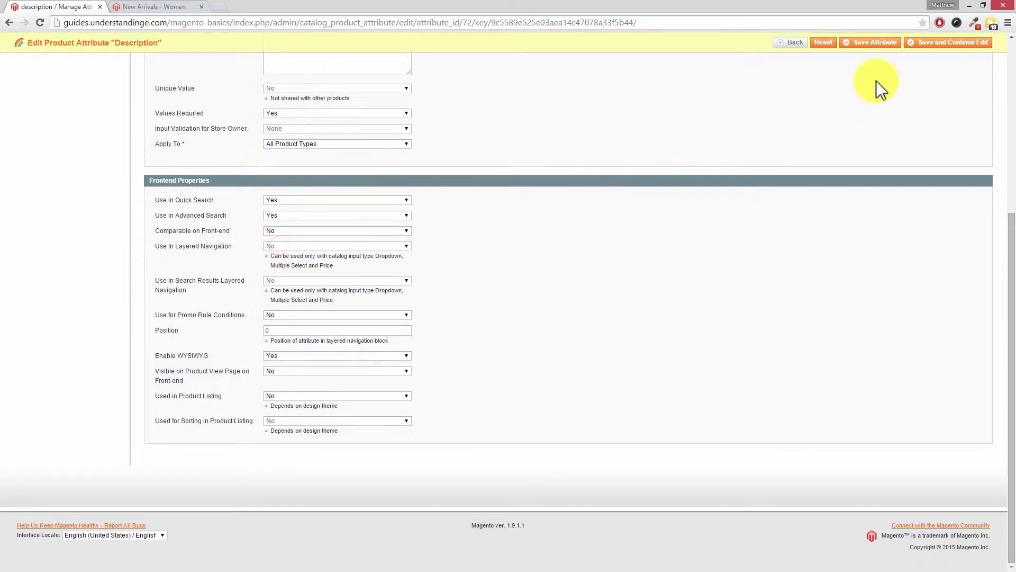
left_click(874, 42)
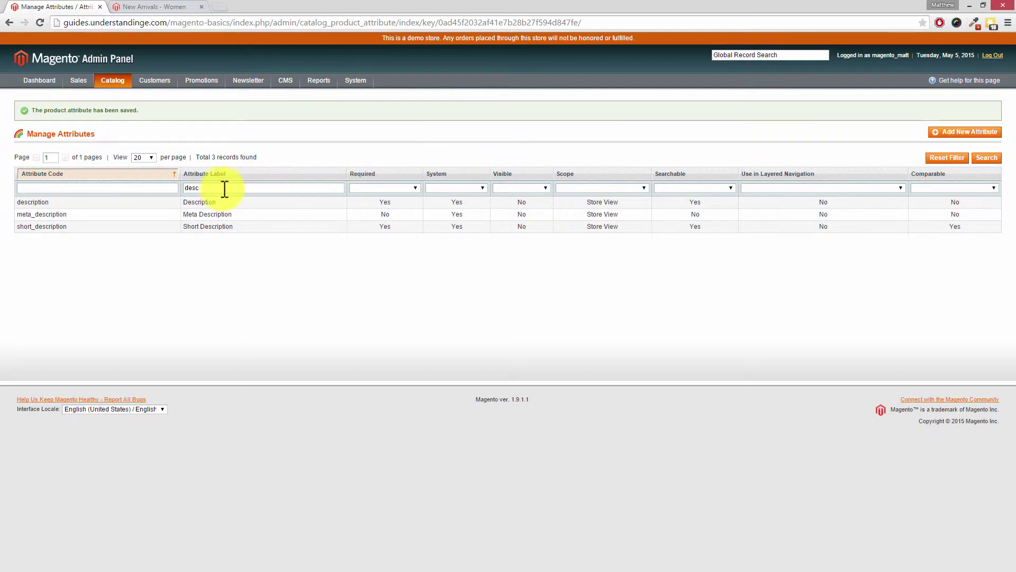
Filter attribute labels by 'oc', after a failed 'ocas' attempt, to show only Occasion
left_click_drag(222, 189, 182, 187)
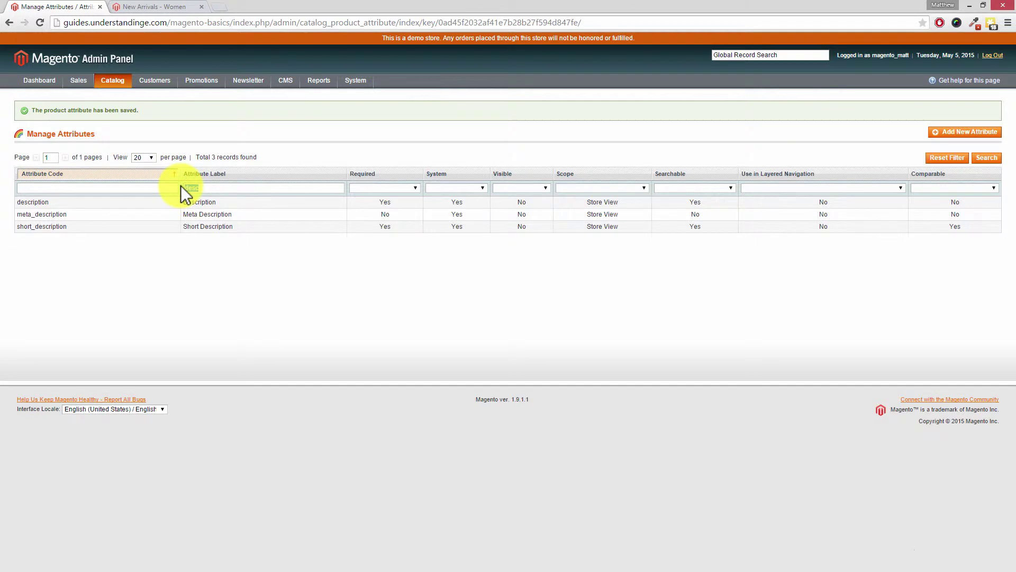
type("oca")
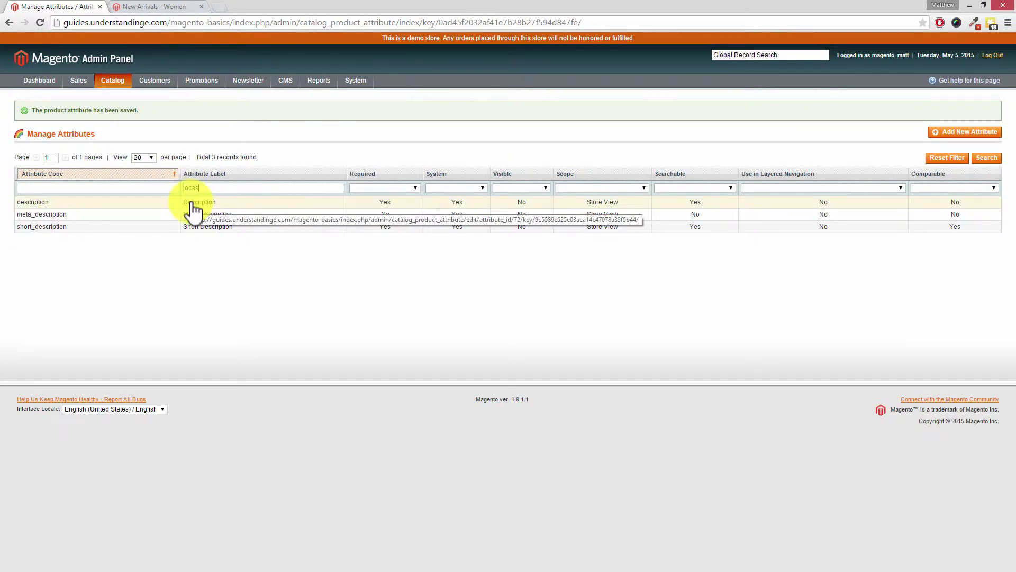
type("s")
key("Return")
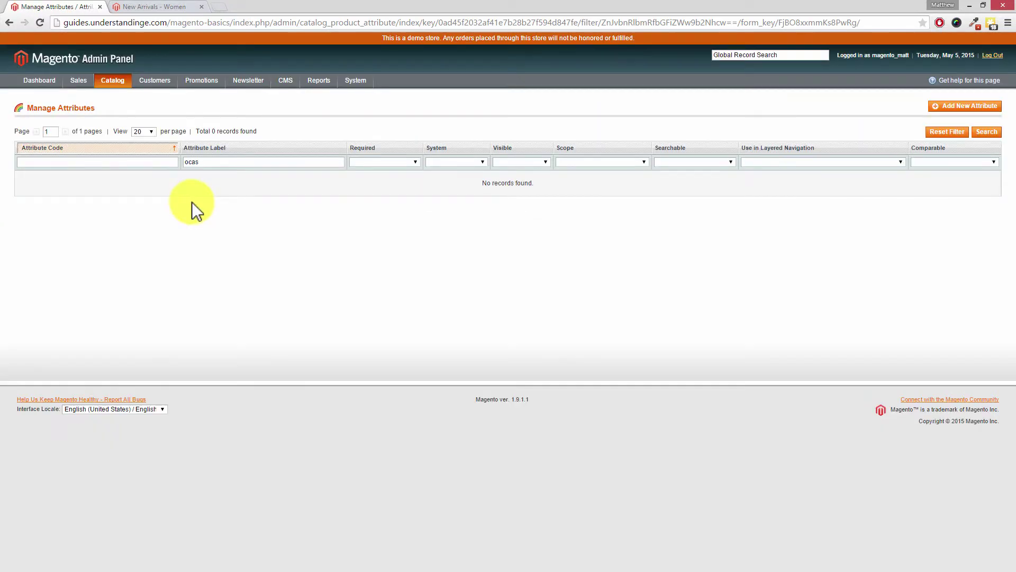
double_click(208, 163)
type("oc")
key("Return")
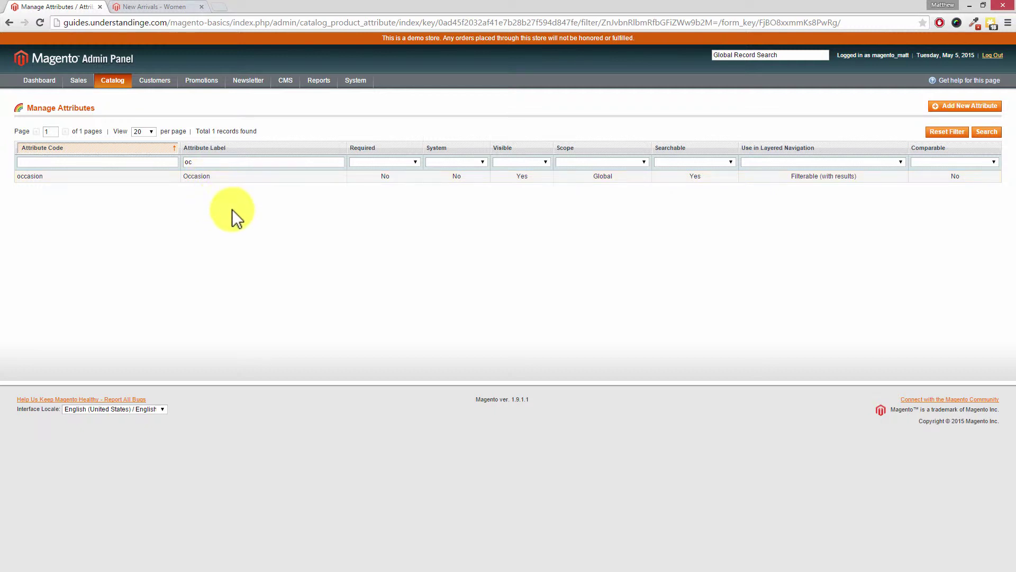
Set the Occasion attribute's Comparable on Front-end to Yes and save it
left_click(201, 177)
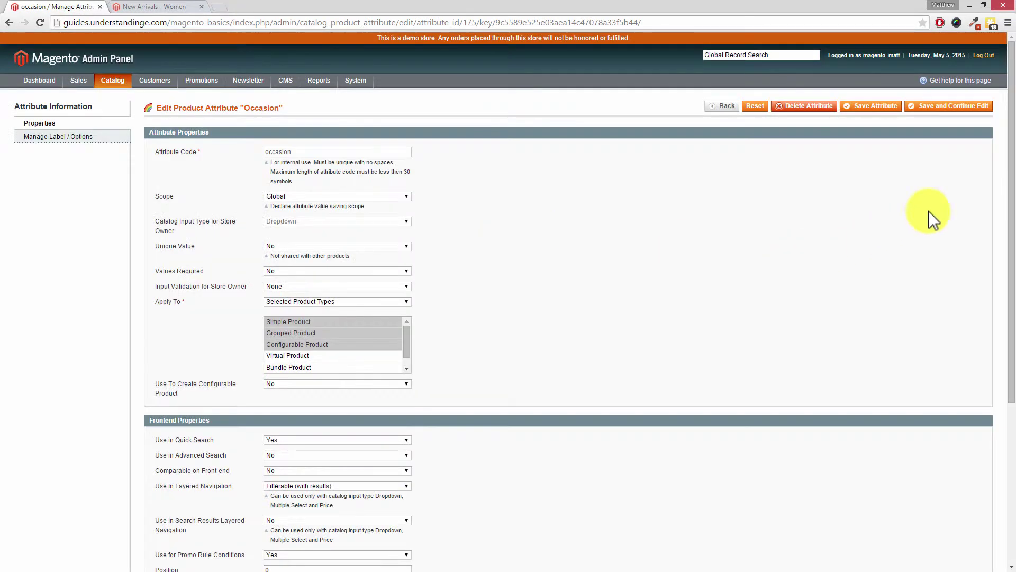
left_click_drag(1011, 157, 1011, 326)
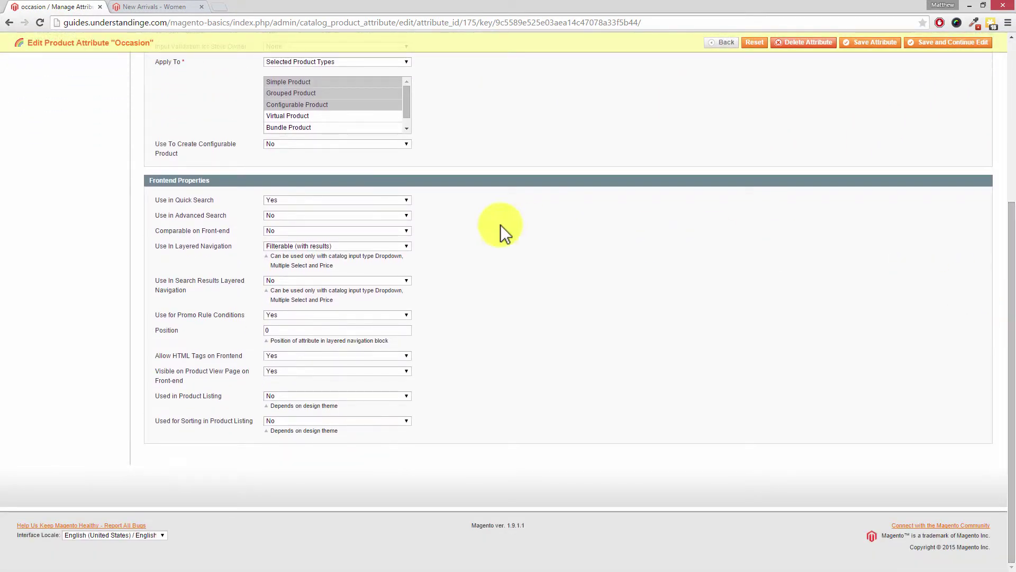
left_click(284, 232)
left_click(276, 240)
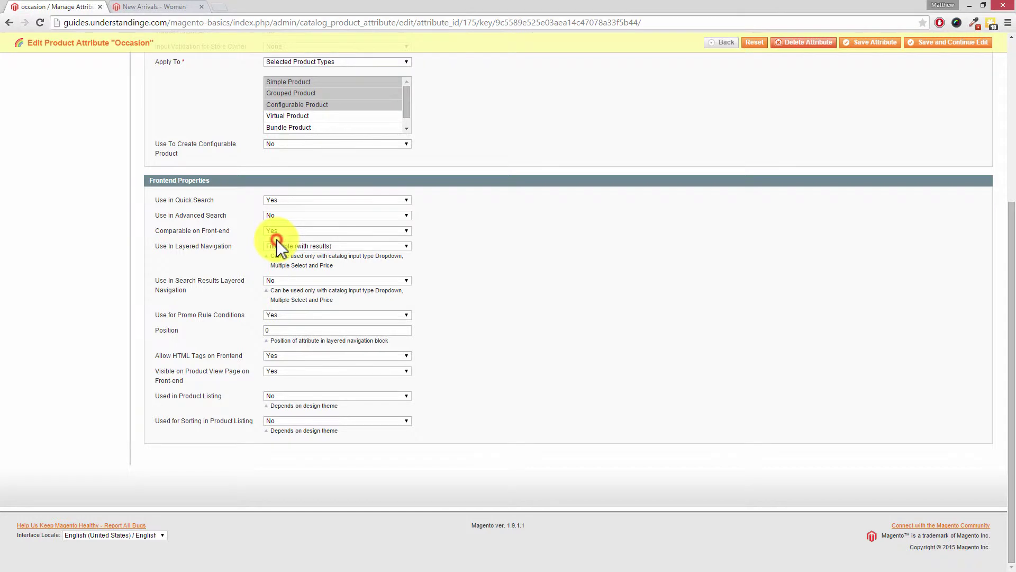
left_click(870, 47)
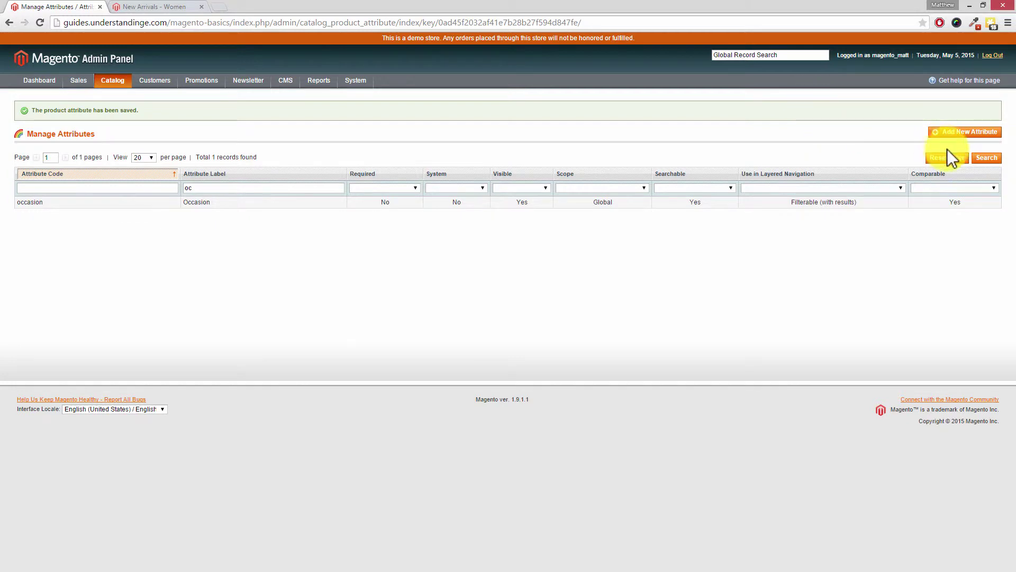
Reset the filter to list all 81 attributes and bring the comparison window back on screen
left_click(951, 166)
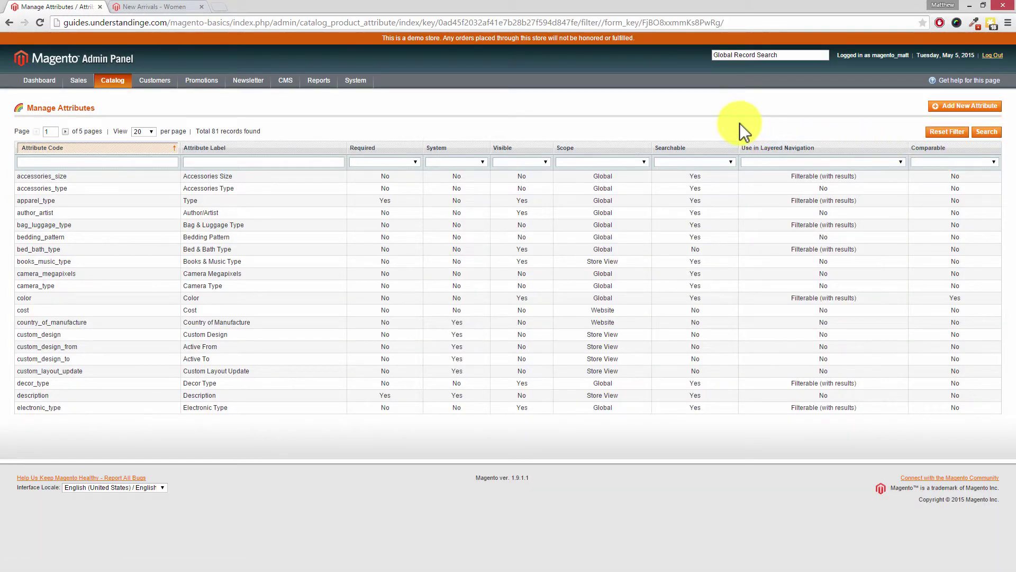
left_click_drag(1015, 39, 635, 33)
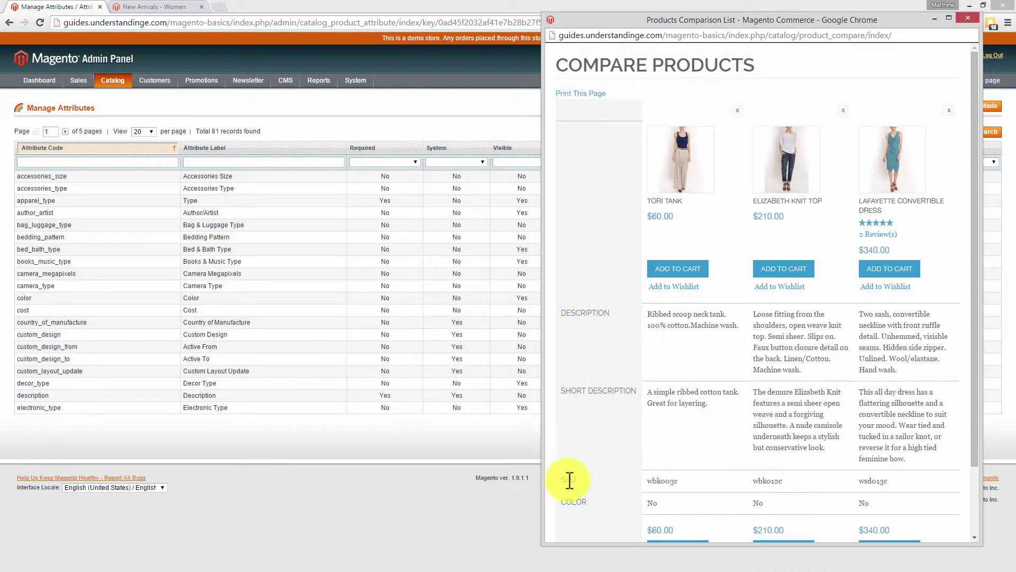
Reload the comparison window so it reflects the updated comparable attributes
right_click(614, 262)
left_click(637, 294)
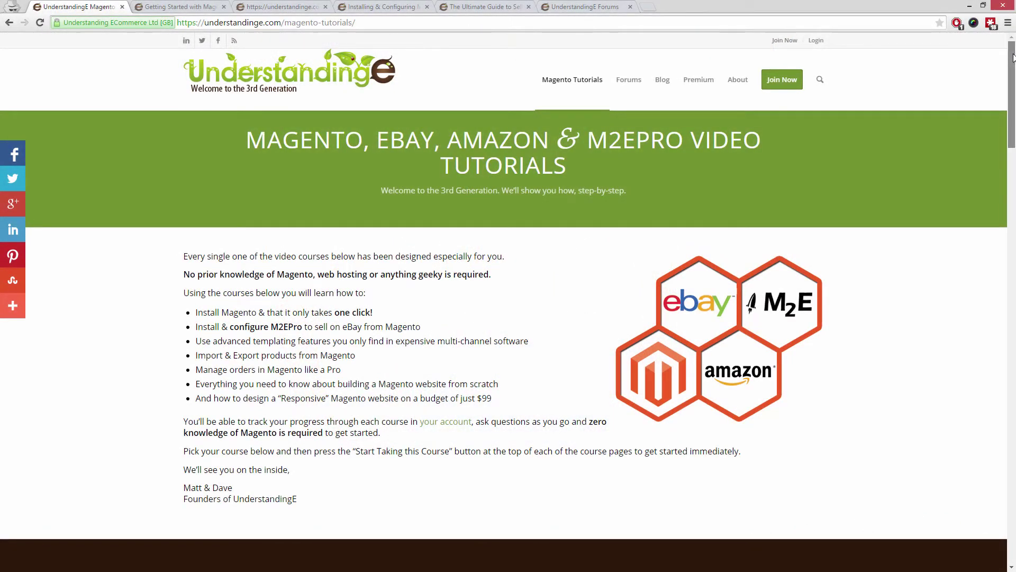
Scroll the UnderstandingE Magento Tutorials page down to the course list
left_click_drag(1013, 57, 1014, 300)
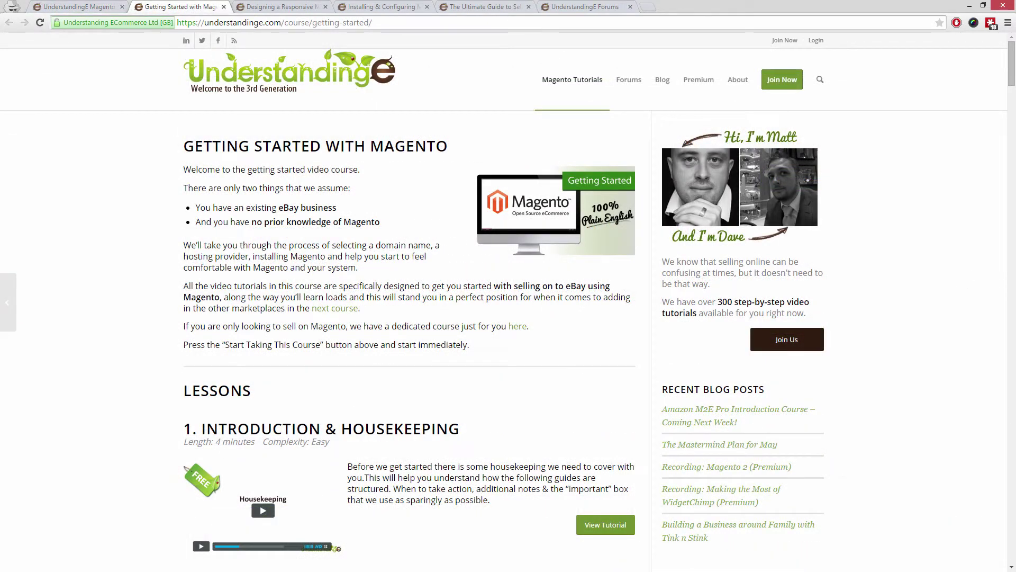
Bring up the Installing & Configuring M2E Pro for eBay course page
left_click_drag(1013, 47, 1012, 73)
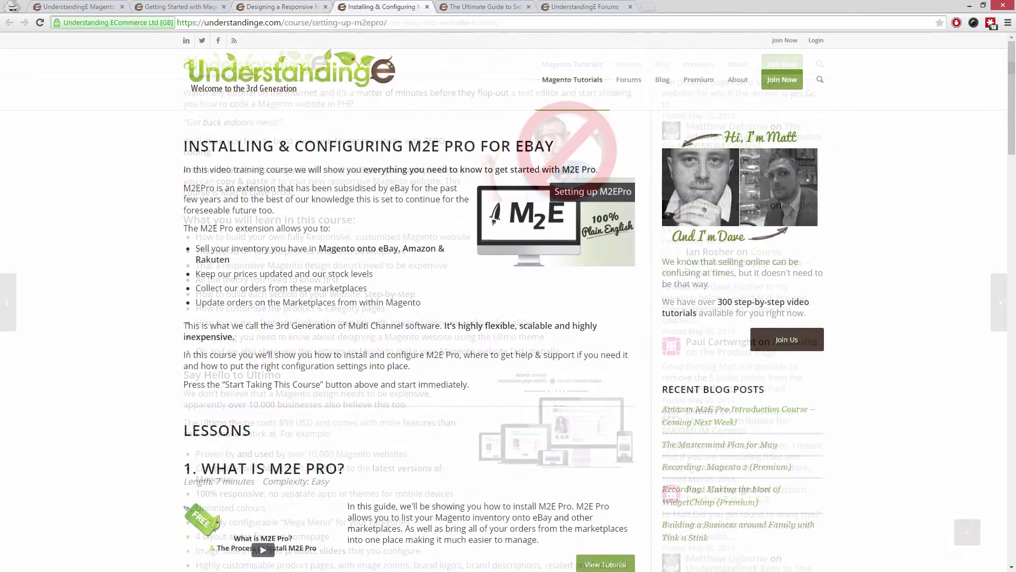